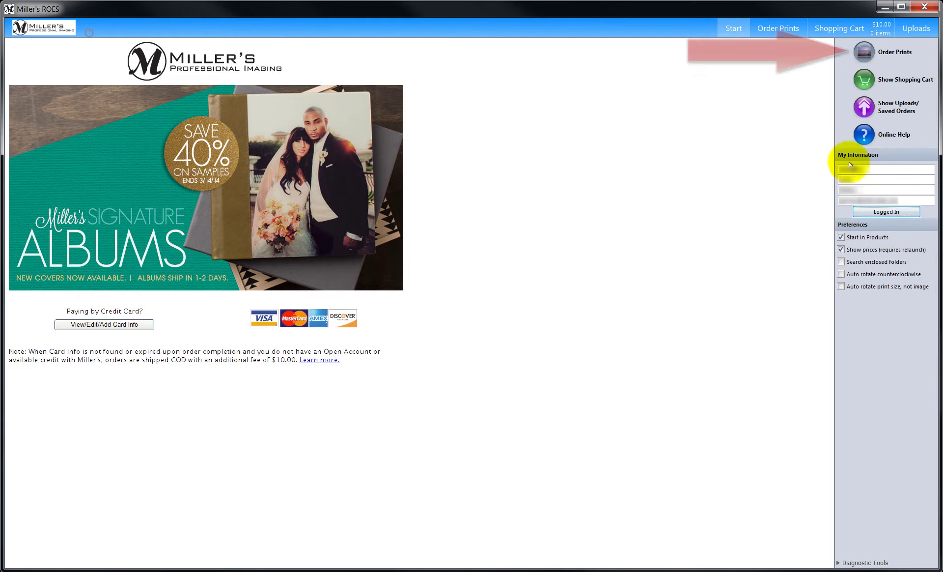
- Open Order Prints with E-Surface_Prints as the product category and reopen the category list
left_click(863, 49)
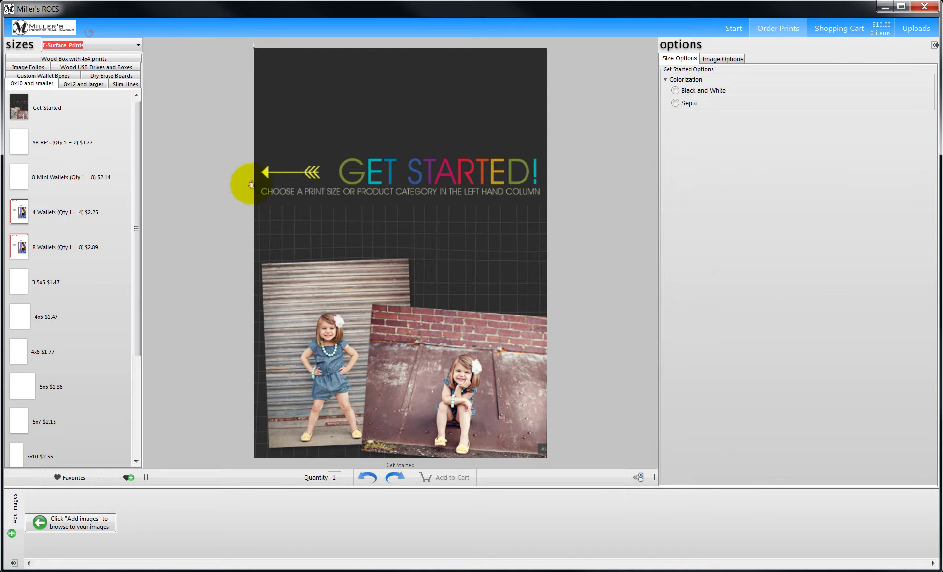
left_click(128, 46)
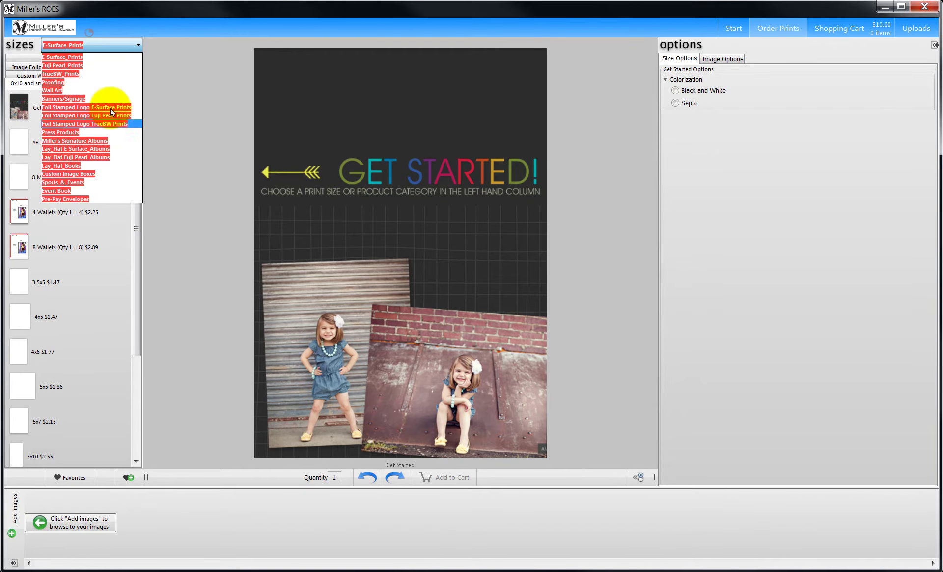
left_click(111, 57)
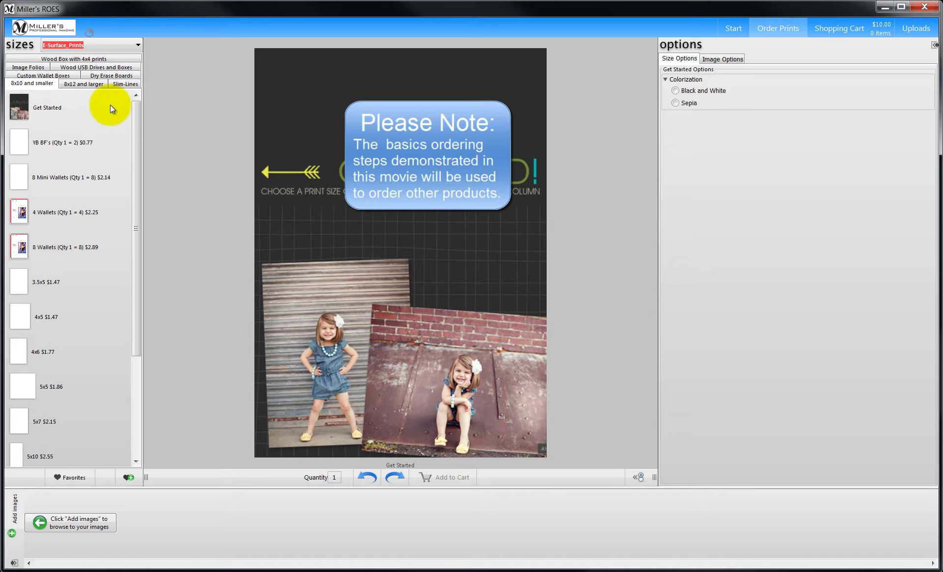
left_click(110, 44)
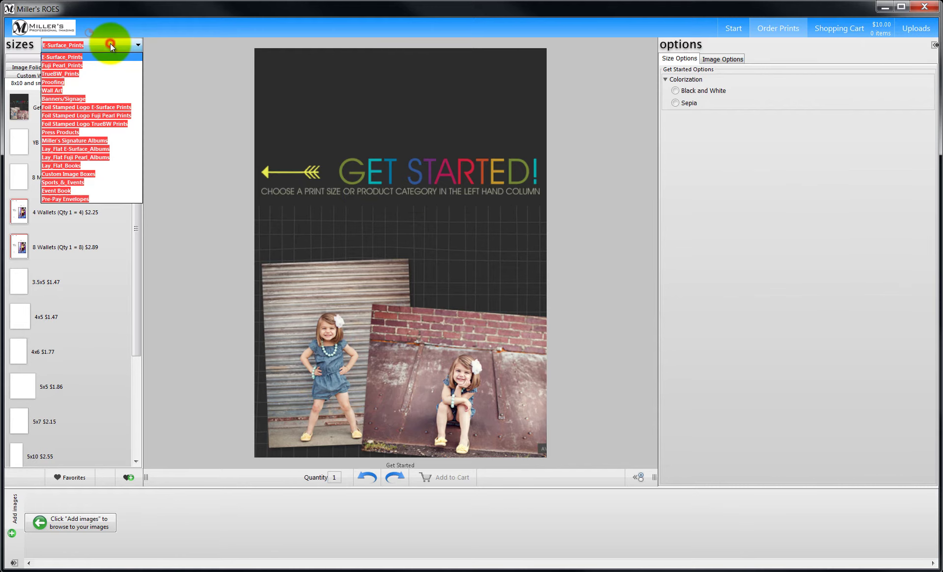
left_click(73, 88)
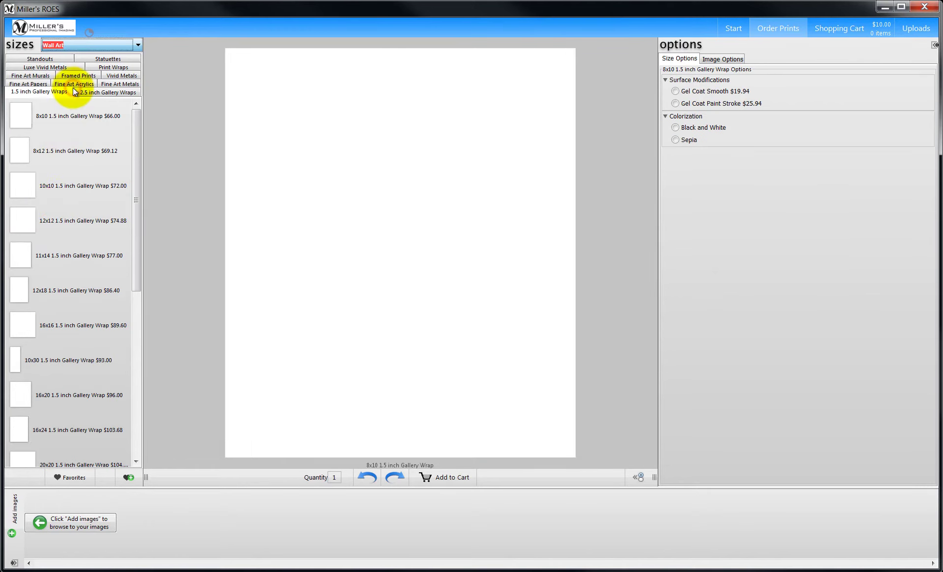
left_click(18, 217)
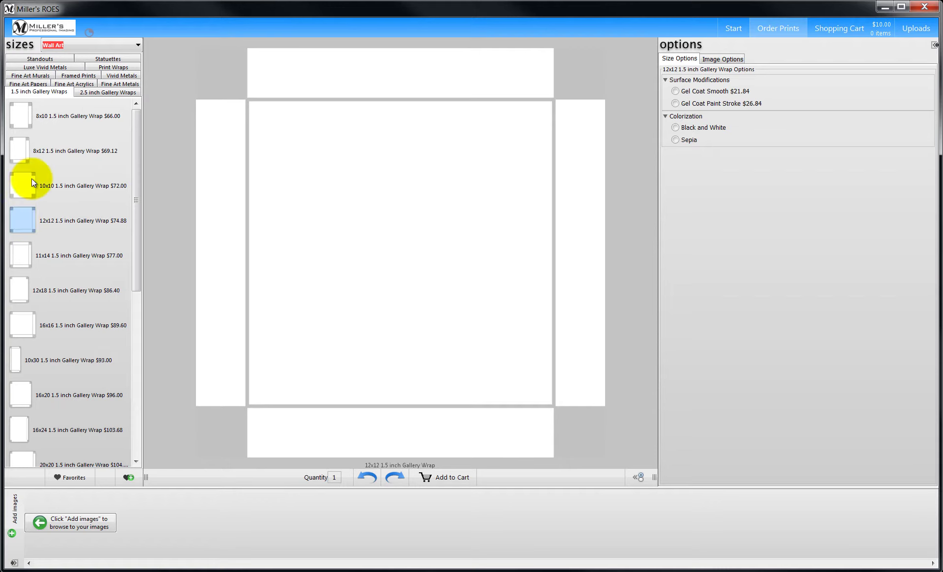
left_click(86, 44)
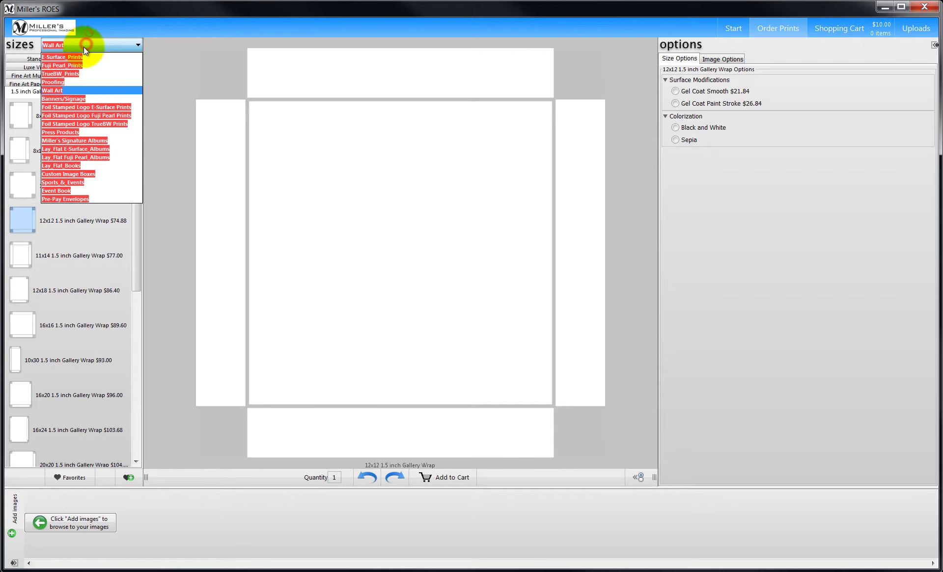
left_click(73, 139)
left_click(33, 215)
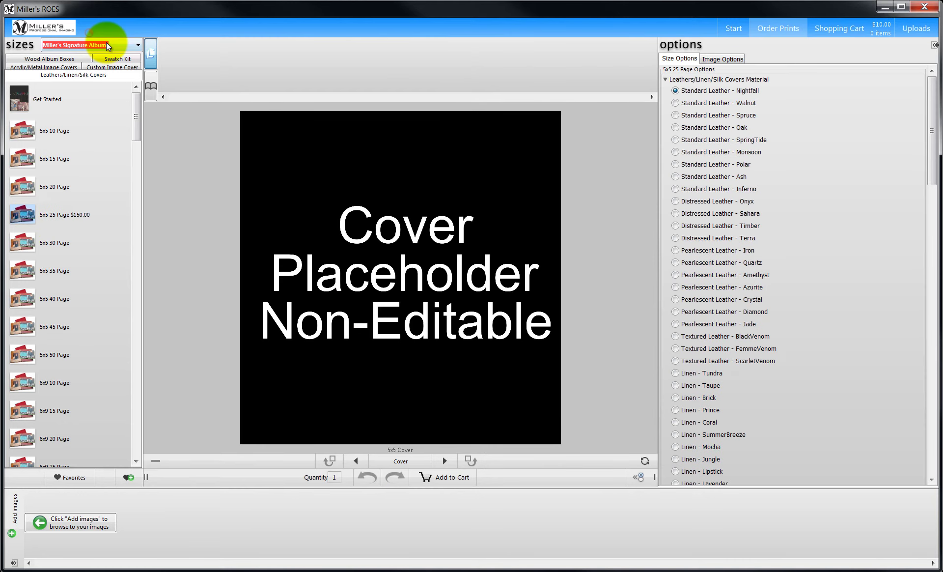
left_click(106, 43)
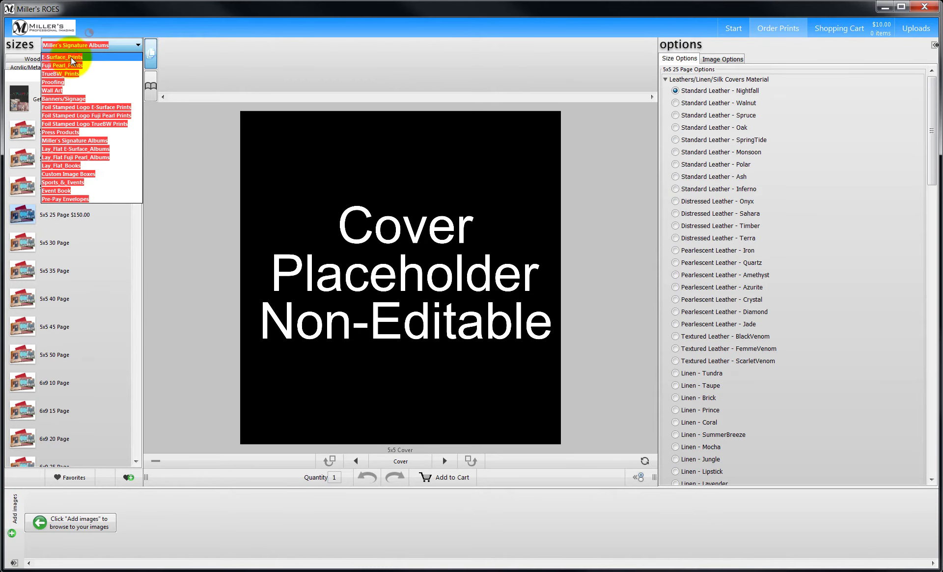
left_click(70, 57)
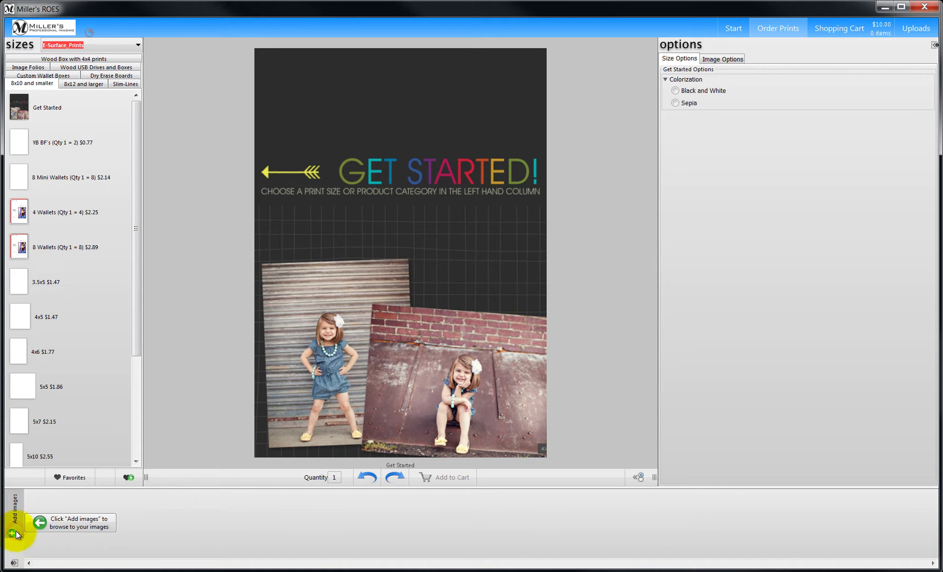
- Load the three Faulkner photos from My Pictures > Senior into the image tray
left_click(12, 533)
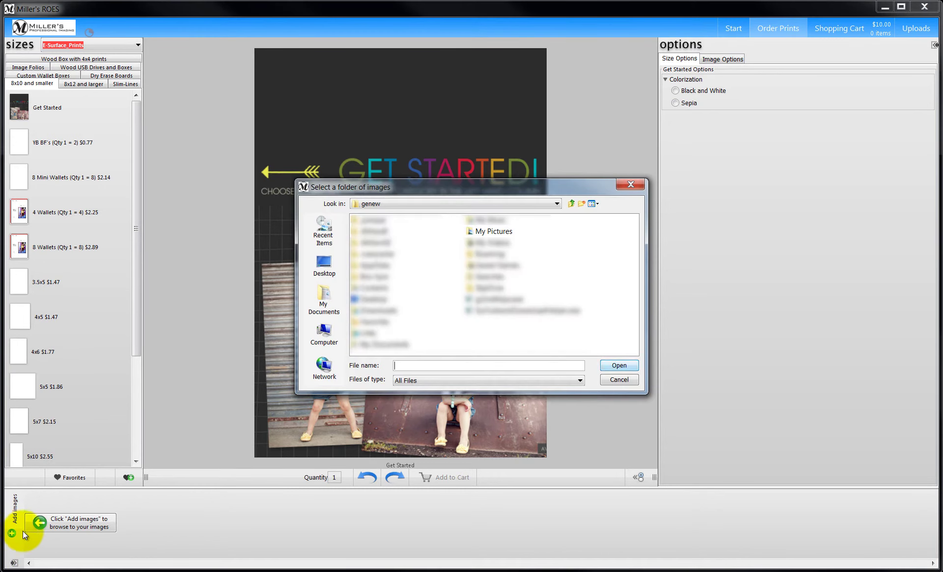
double_click(486, 231)
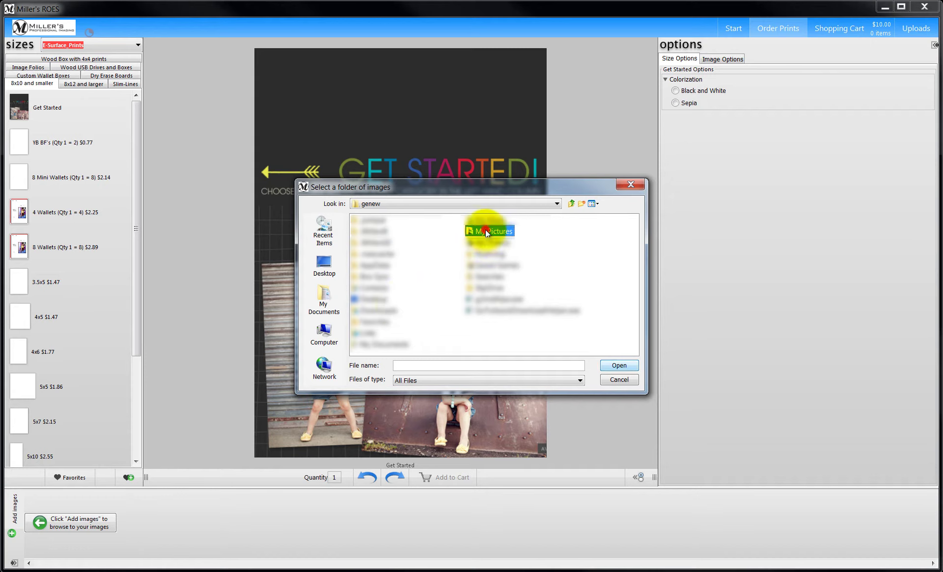
double_click(377, 221)
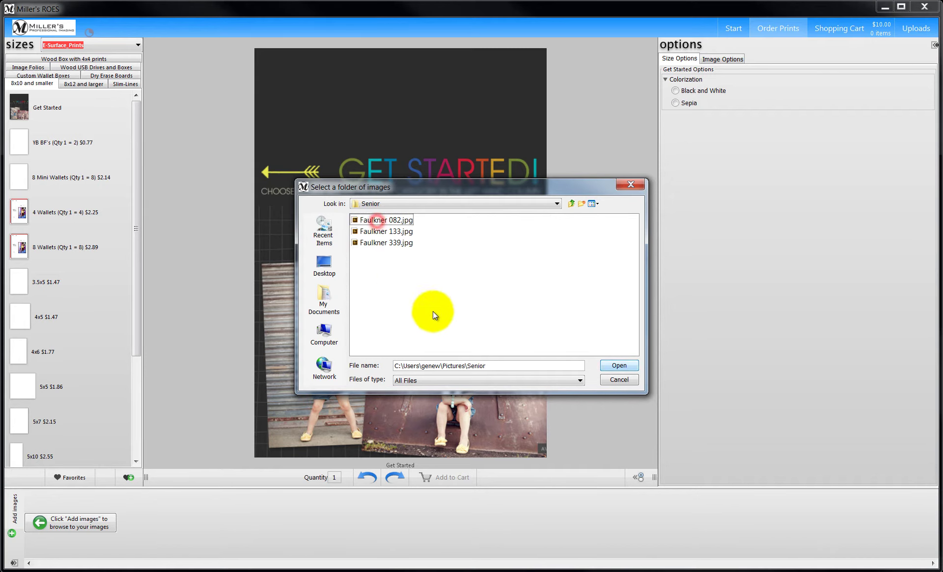
left_click(616, 365)
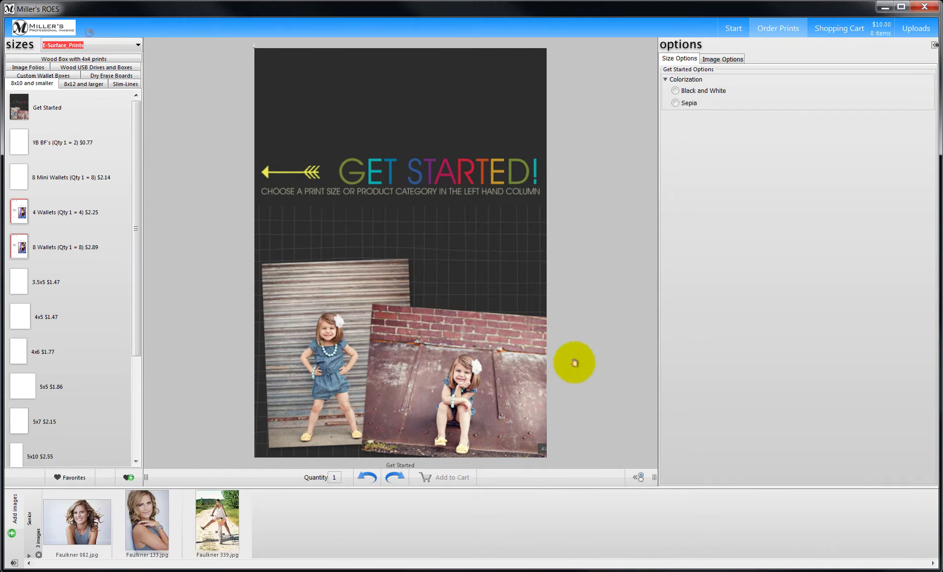
left_click_drag(137, 319, 11, 450)
- Choose the 8x10 ($3.50) size and place Faulkner 339.jpg on it, then select the photo
left_click(11, 450)
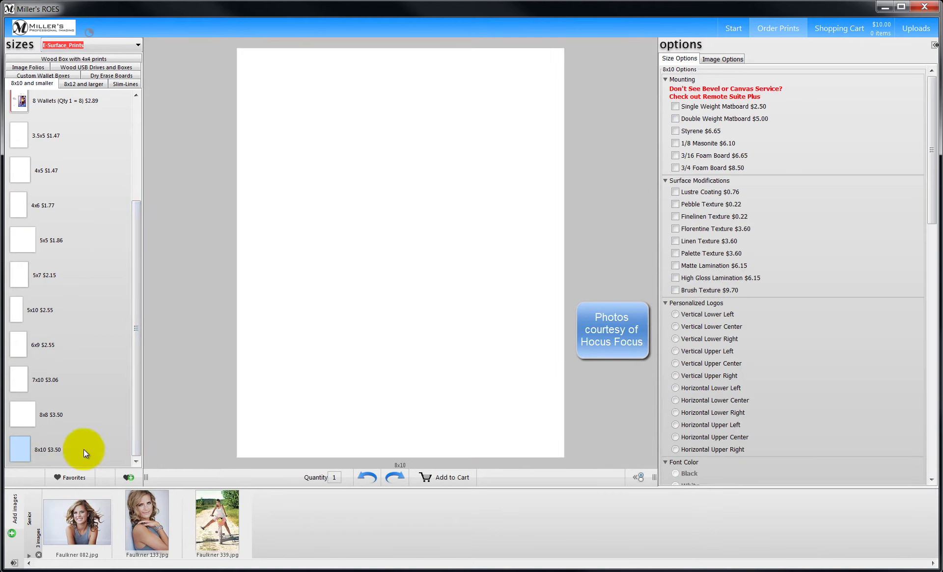
left_click_drag(210, 520, 386, 240)
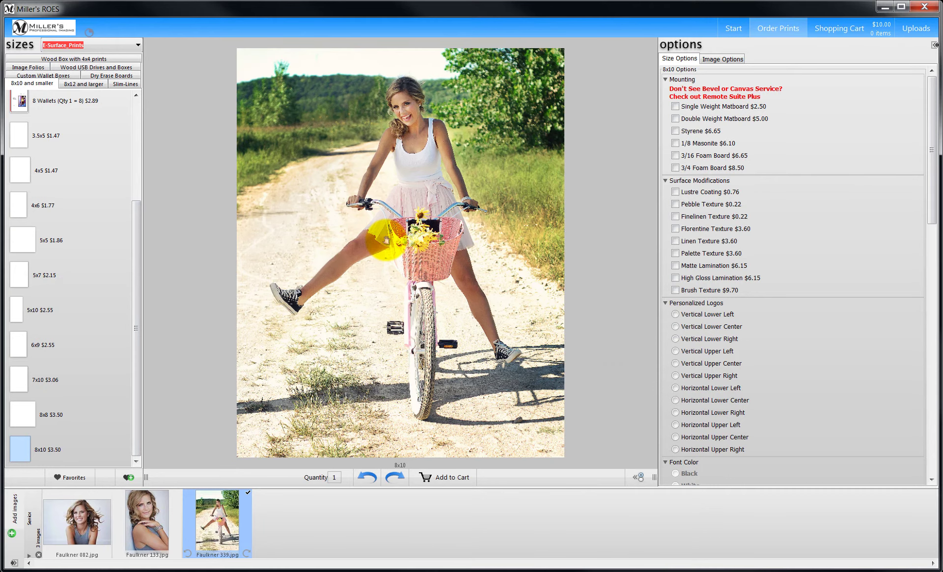
left_click(386, 239)
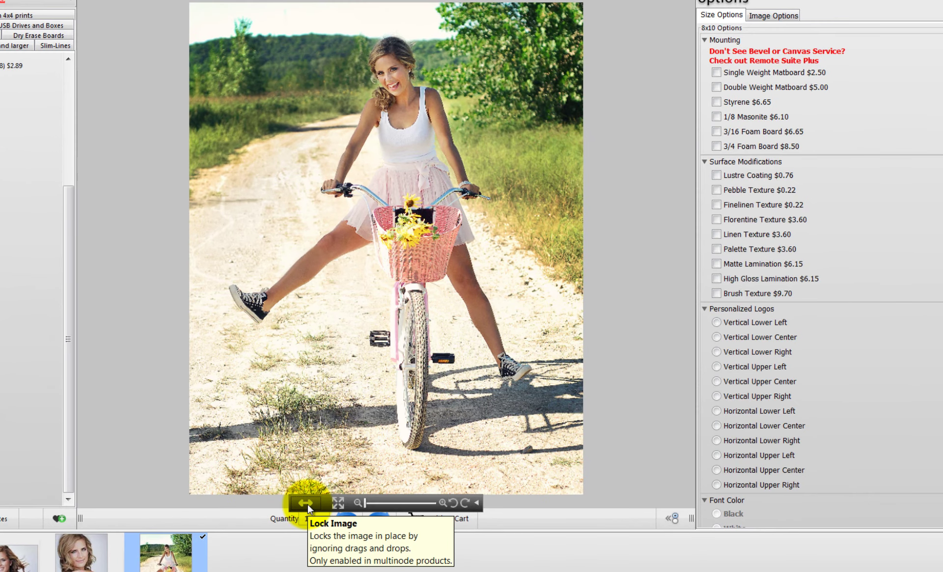
- Lock the Faulkner 339 photo, set it to crop, zoom in slightly and shift the framing down
left_click(307, 502)
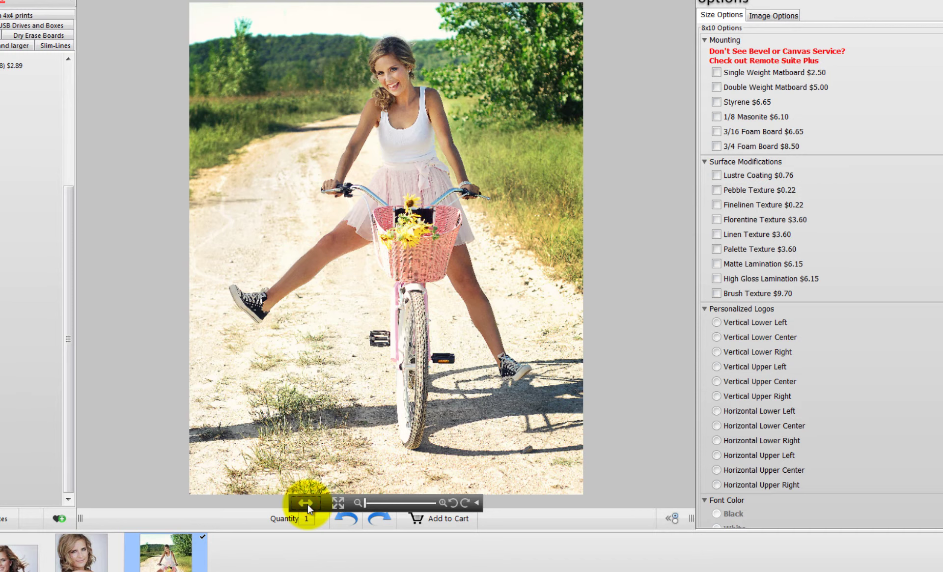
left_click(338, 505)
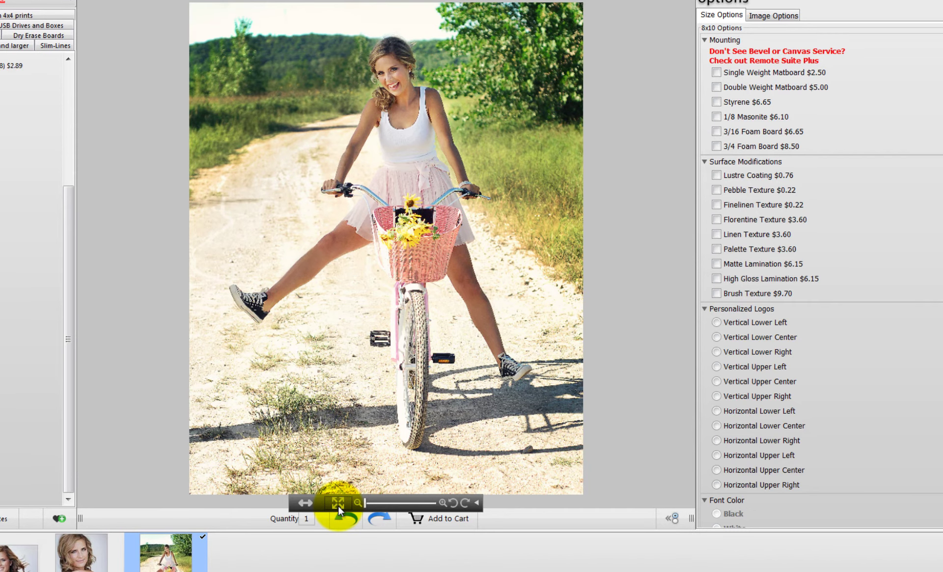
left_click(366, 505)
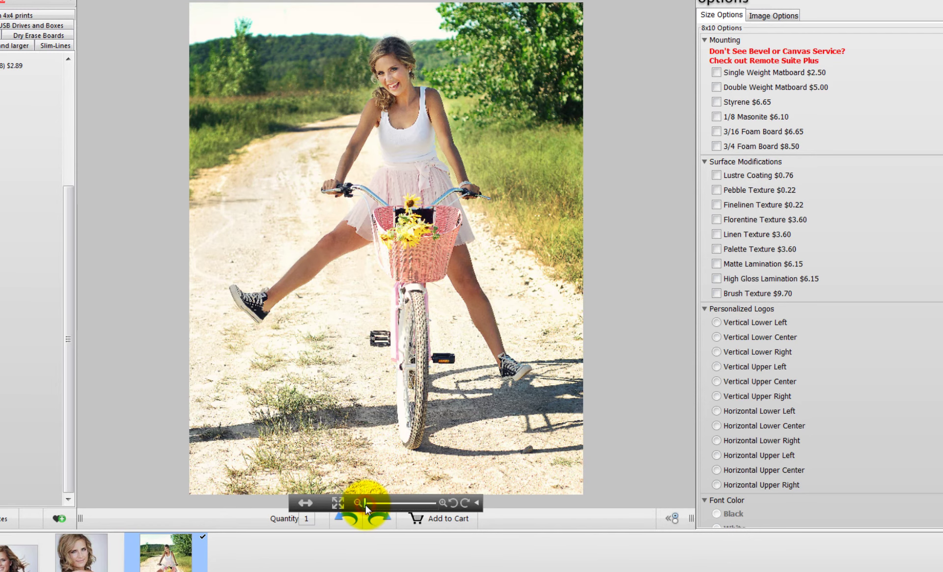
left_click_drag(365, 505, 368, 503)
left_click_drag(407, 303, 407, 315)
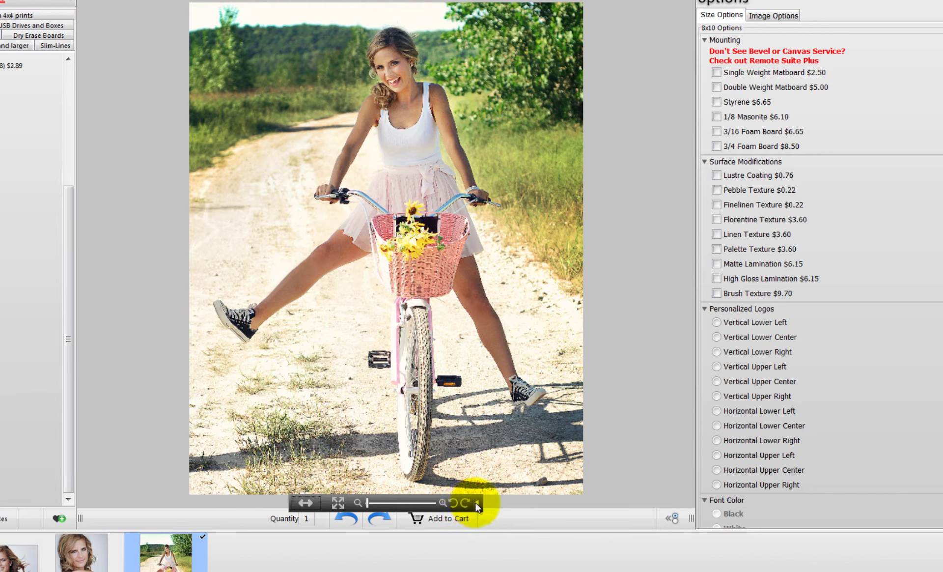
- Rotate the Faulkner 339 photo a few degrees counter-clockwise with the rotation slider
left_click(476, 503)
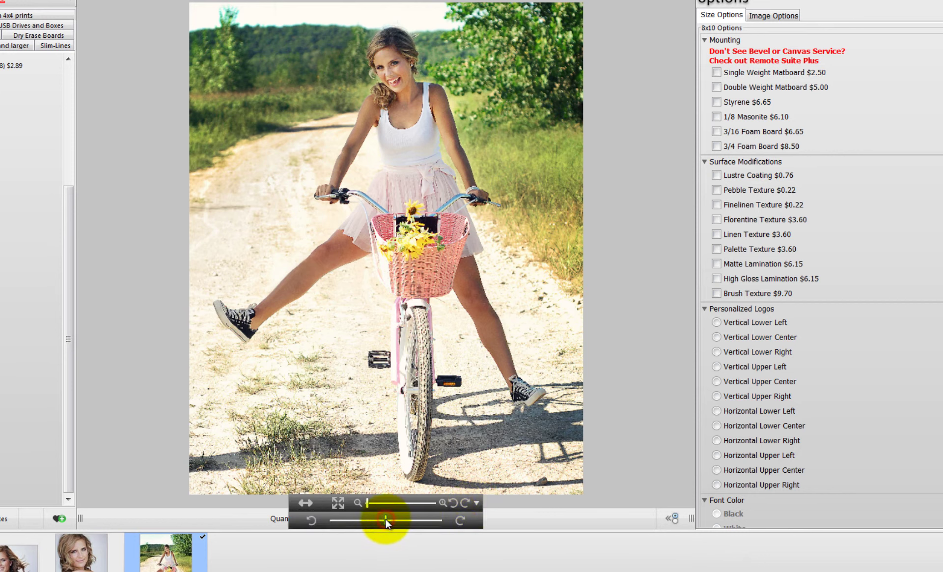
left_click_drag(386, 524, 386, 521)
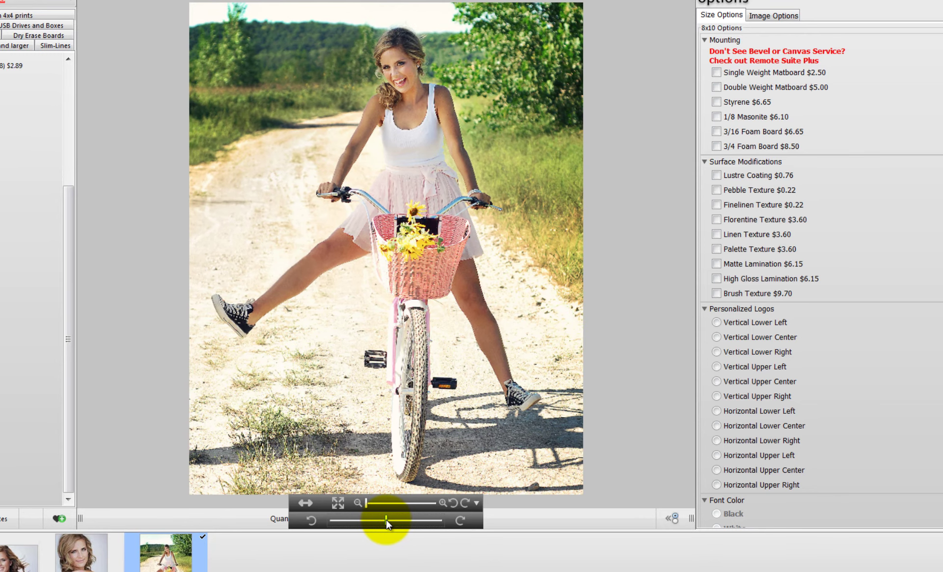
left_click(476, 501)
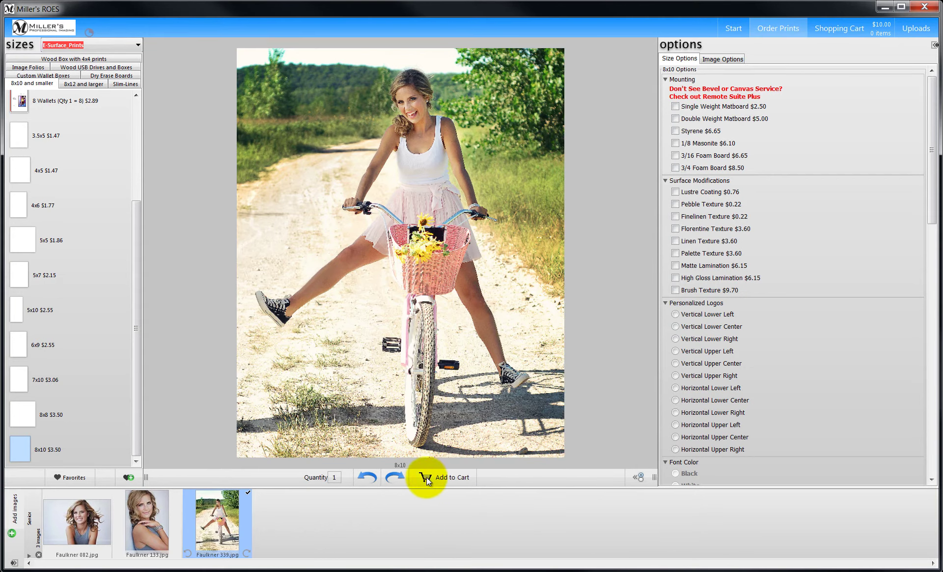
double_click(334, 477)
type("2")
left_click(434, 476)
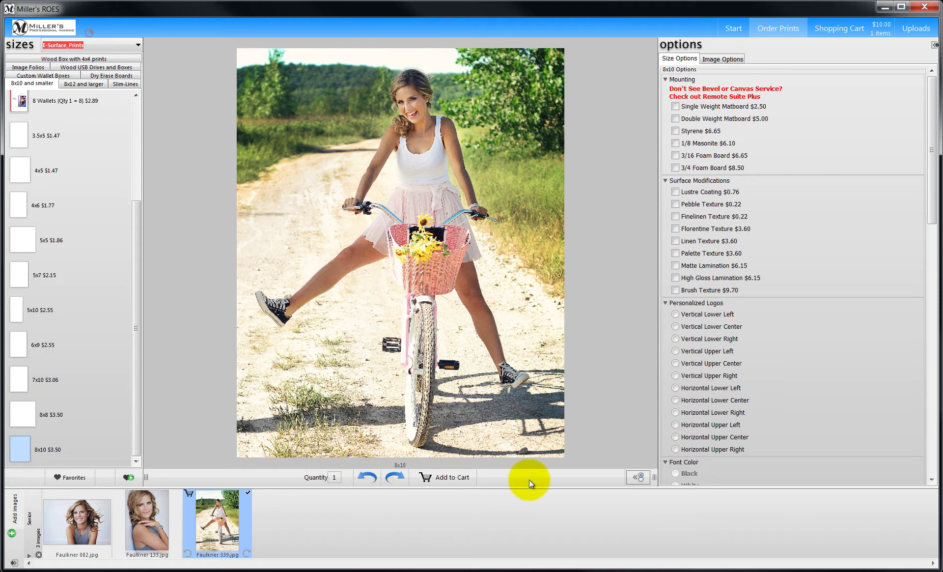
left_click(638, 476)
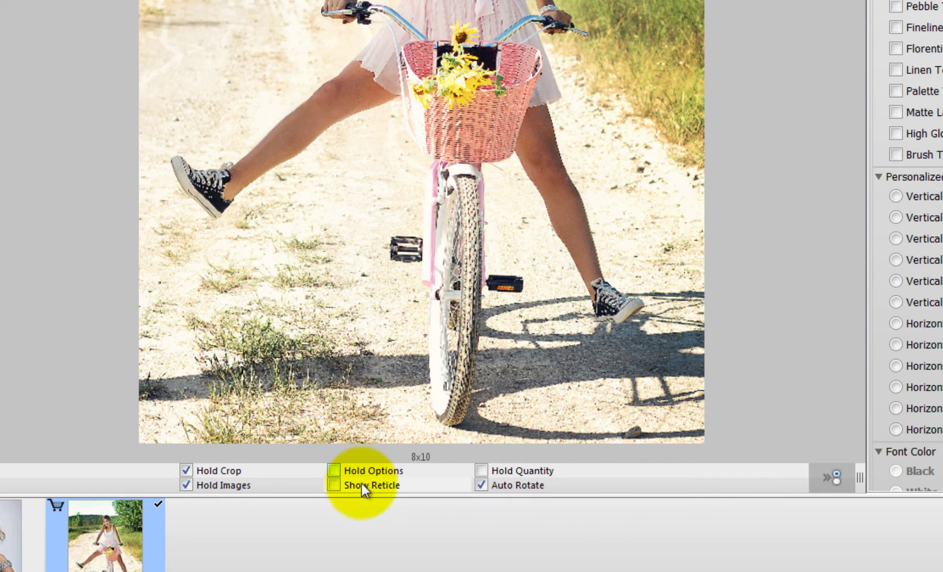
left_click(335, 482)
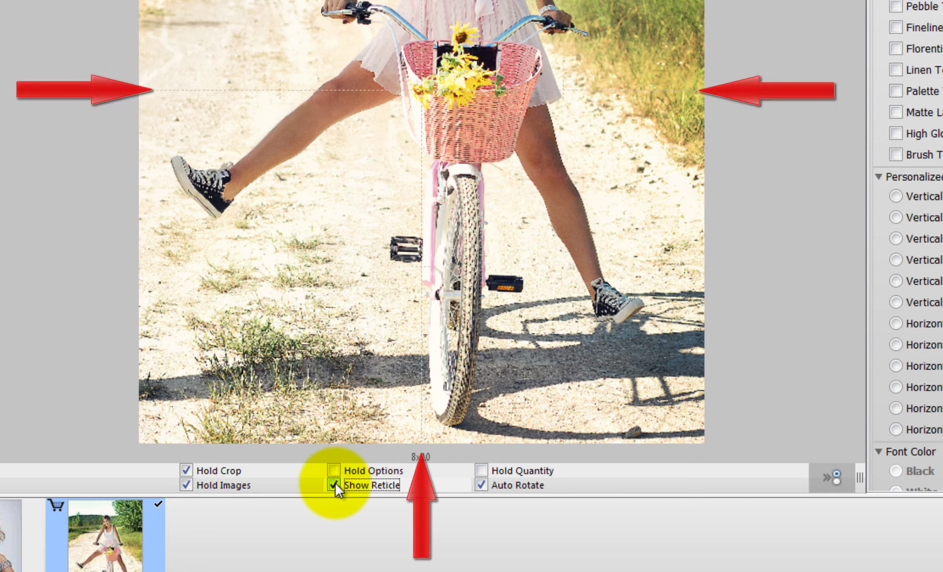
left_click(335, 483)
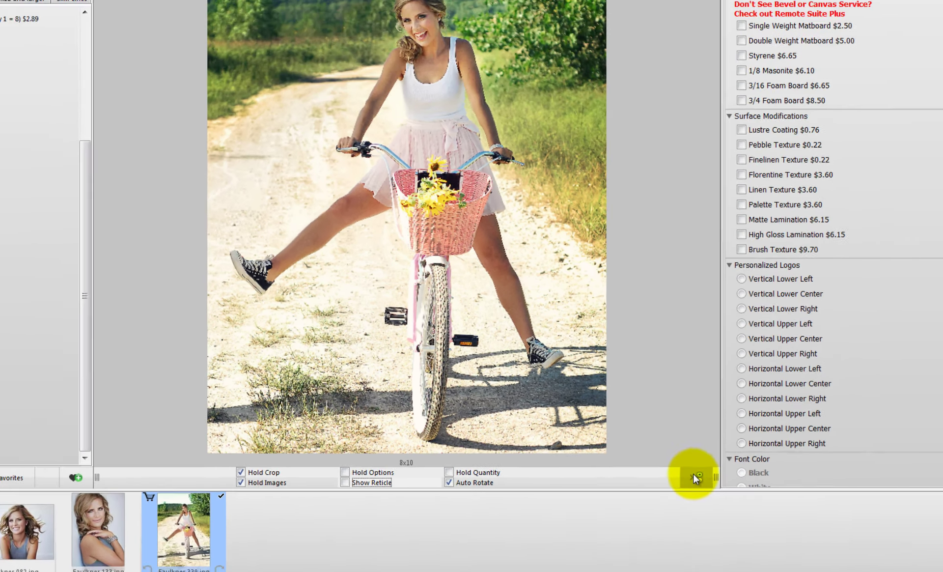
left_click(694, 475)
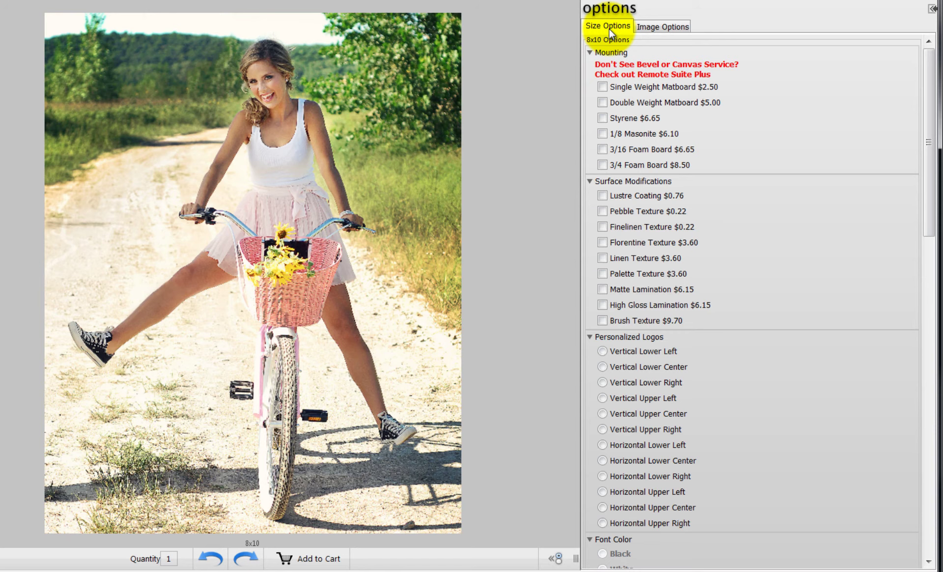
- Add Double Weight Matboard, Finelinen Texture, Standard Retouching 1 Head, and special instructions 'slkjs'
left_click(603, 102)
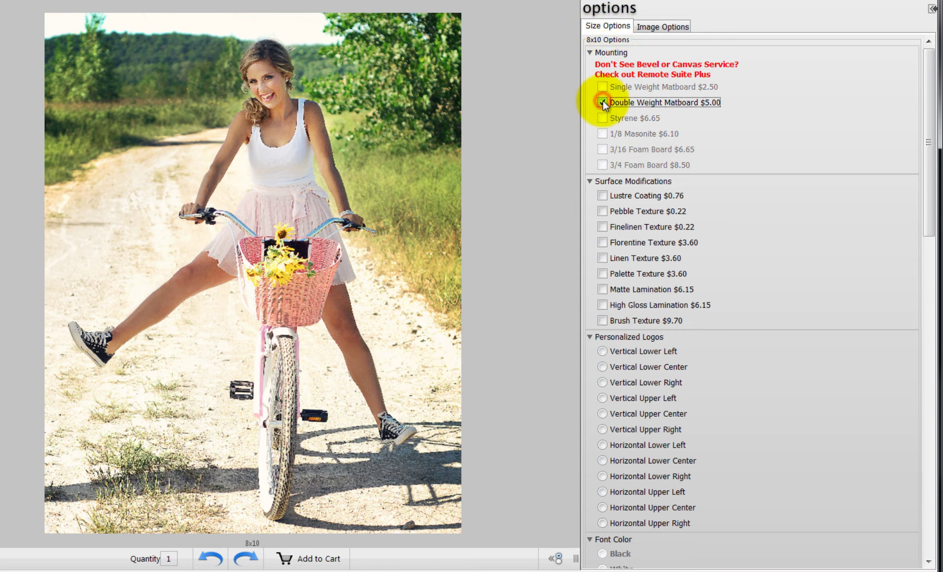
left_click(603, 228)
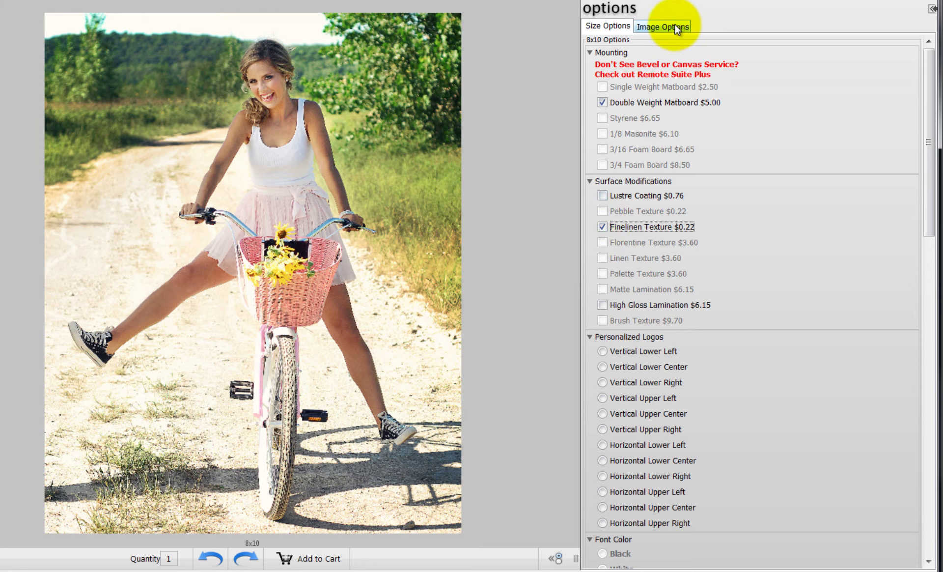
left_click(676, 27)
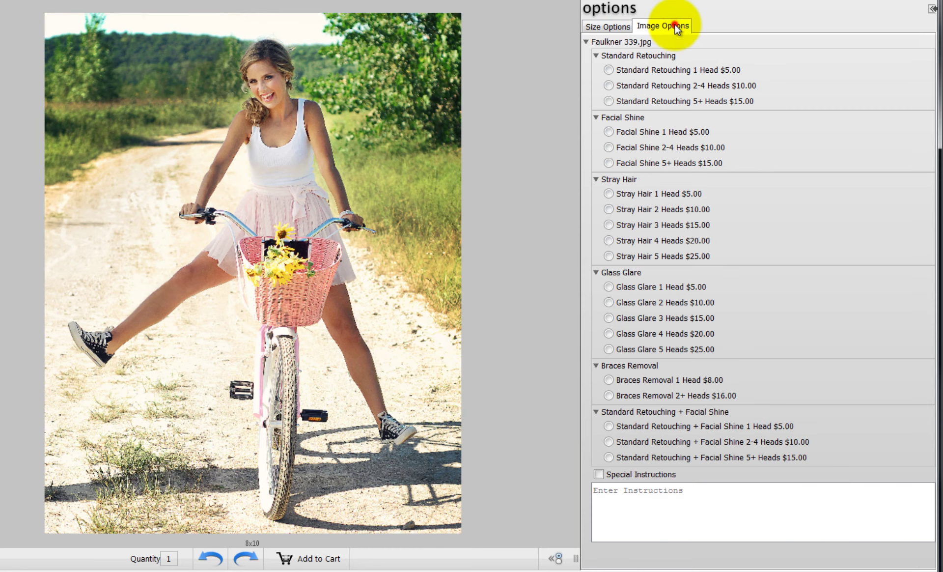
left_click(609, 68)
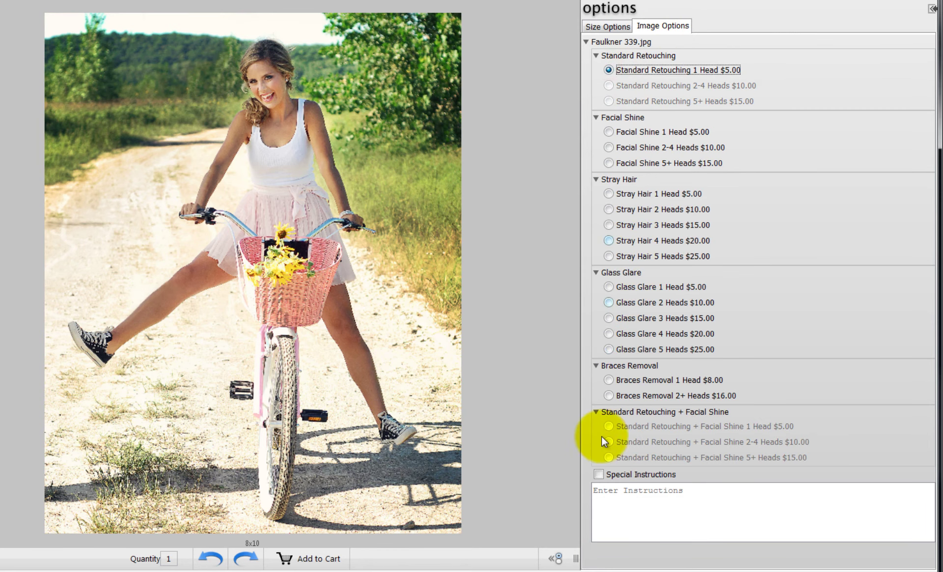
left_click(599, 474)
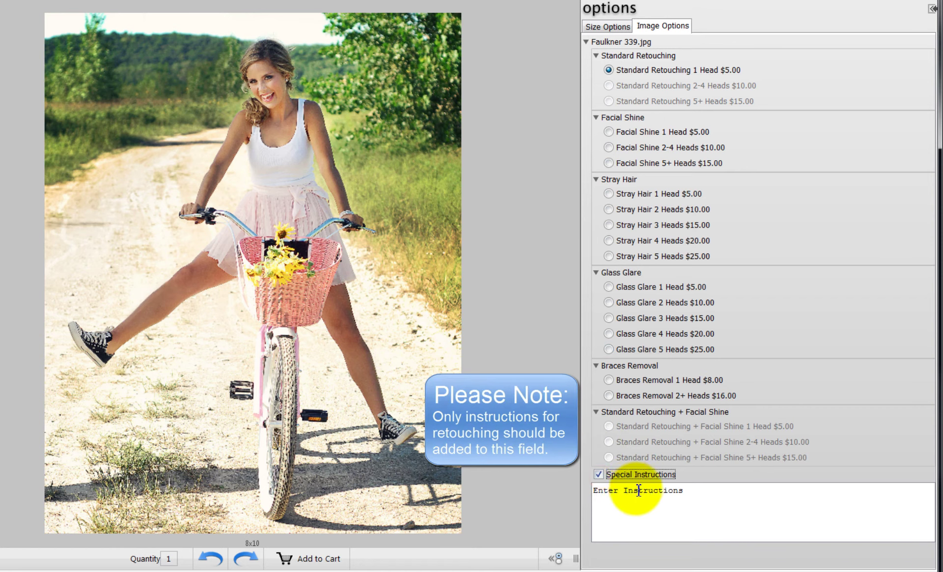
left_click(638, 490)
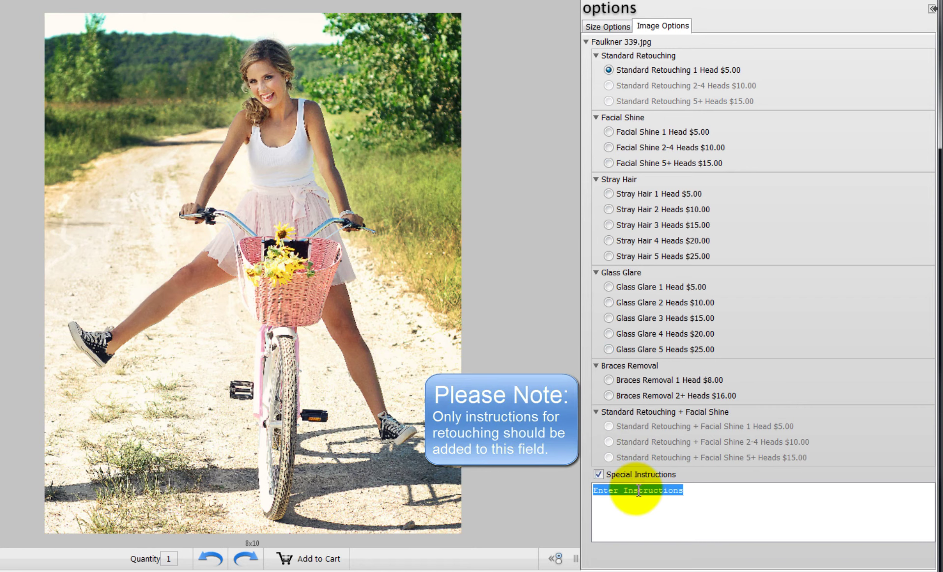
type("slkjs kljsdlkj sdlkj sdlkj asdlkj aslkj aslkj aslkj")
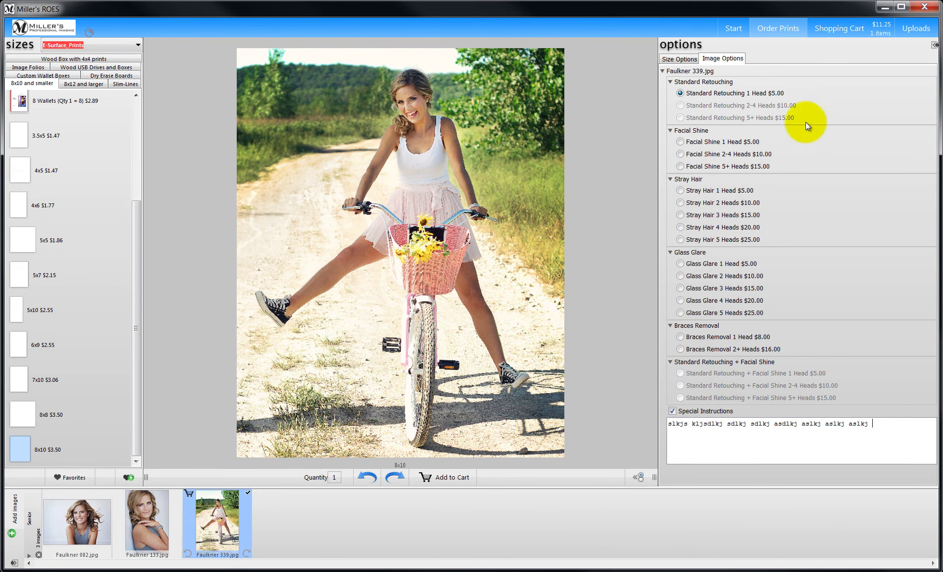
- In the shopping cart, enable Order Description and enter the client's name as Order Name
left_click(843, 22)
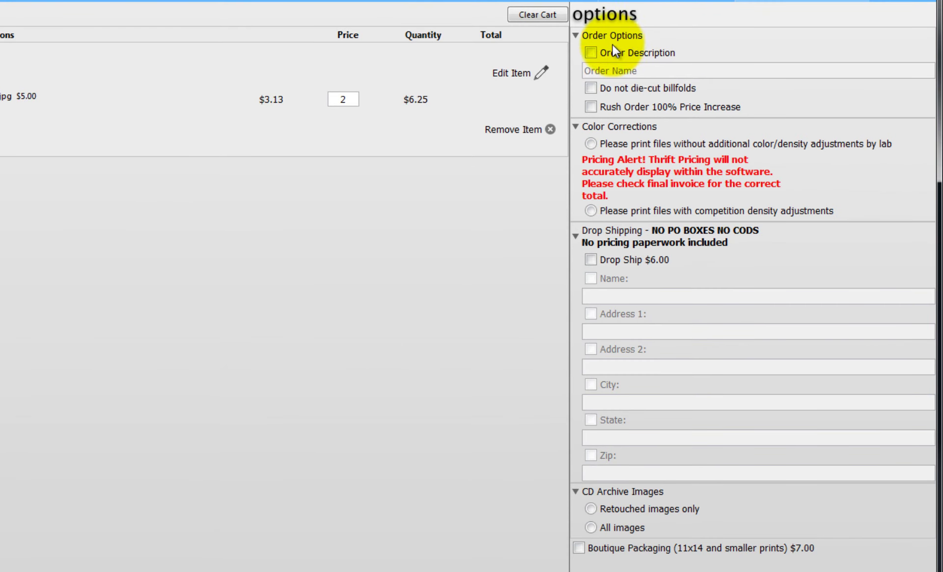
left_click(591, 51)
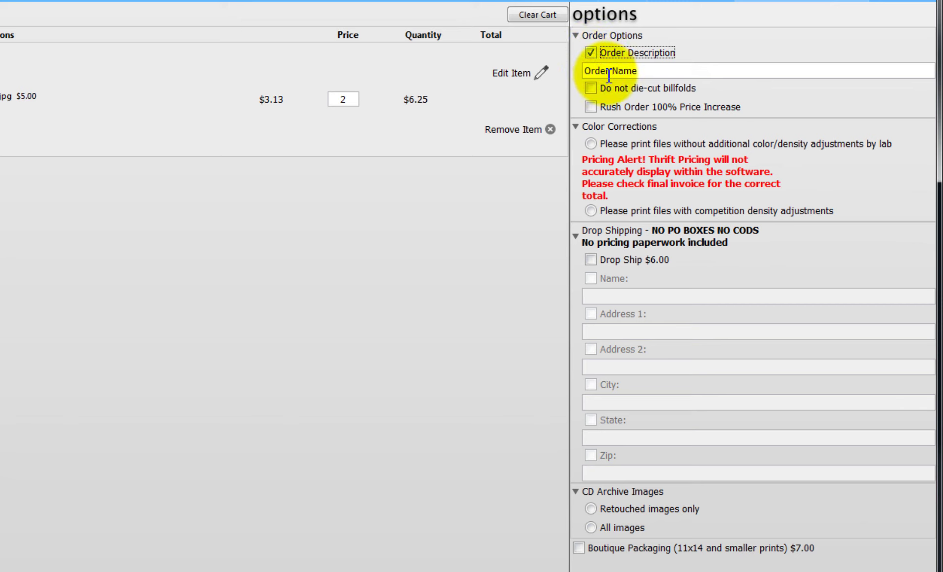
triple_click(608, 72)
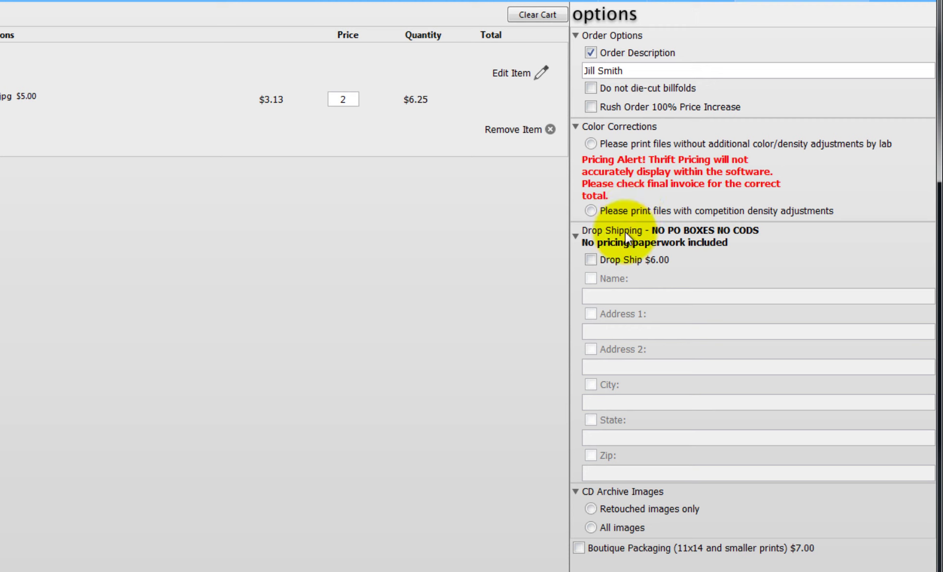
- Leave Drop Ship off, archive retouched images only on CD, and add Boutique Packaging ($7.00)
left_click(595, 259)
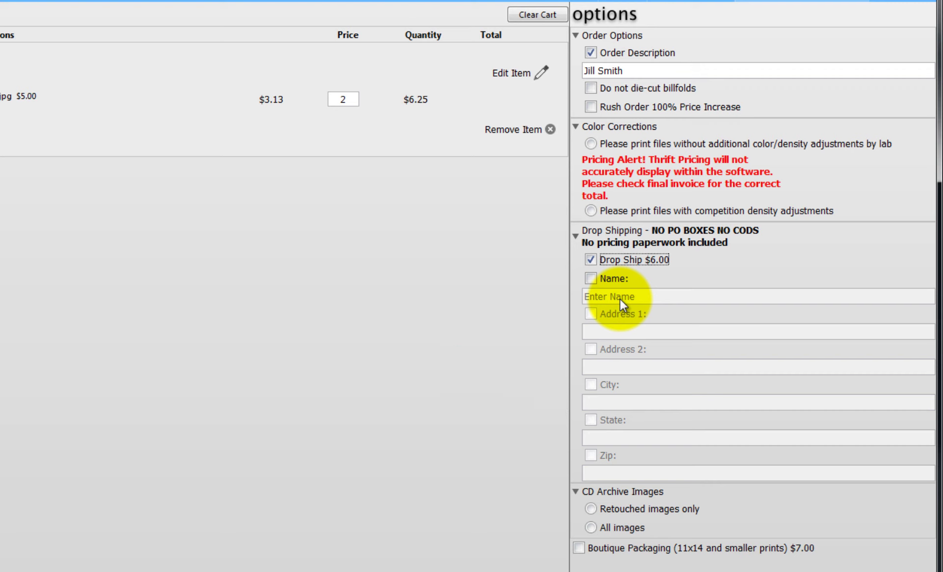
left_click(591, 259)
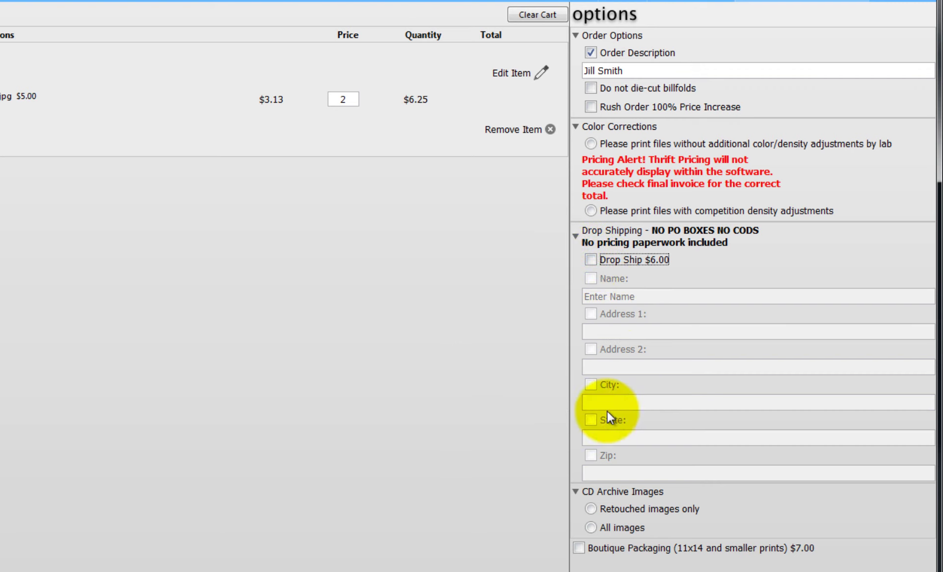
left_click(591, 509)
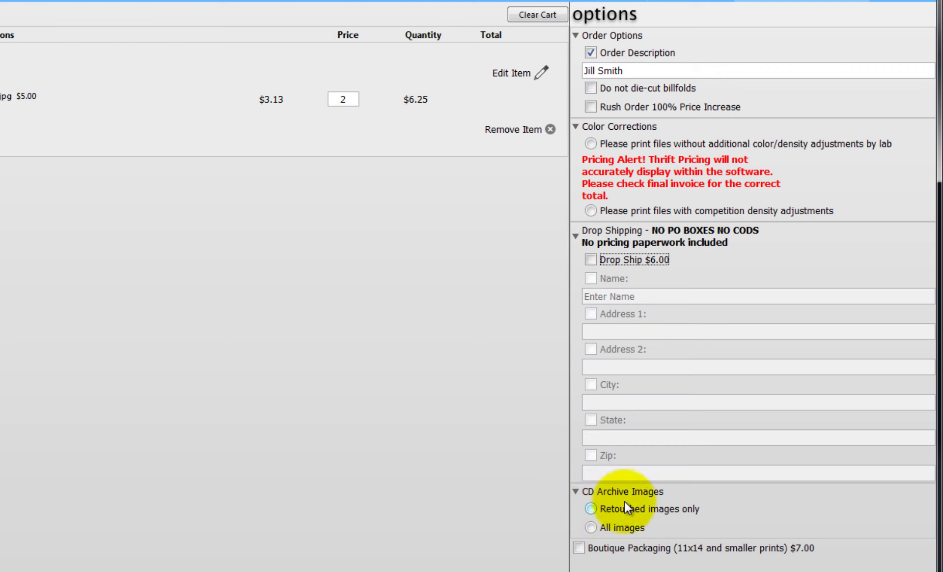
left_click(592, 509)
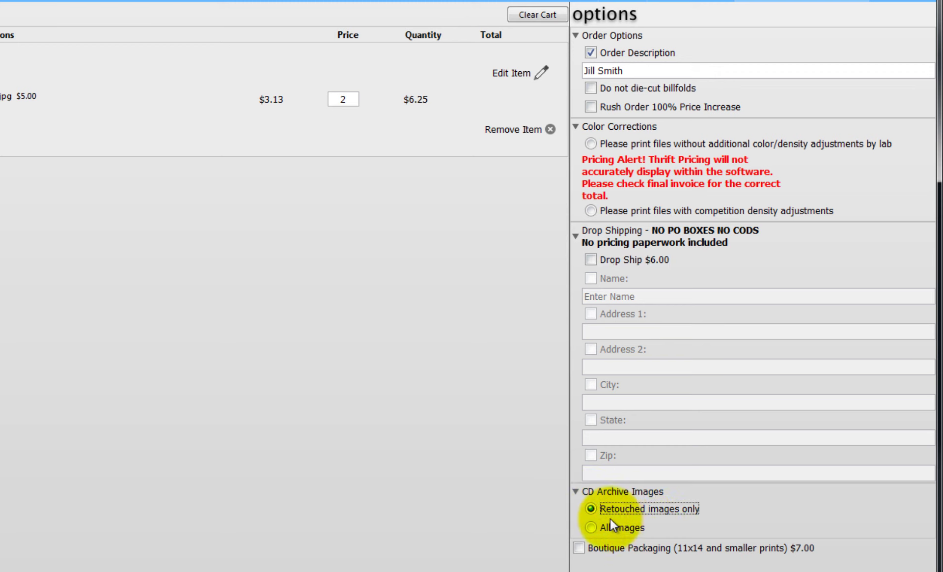
left_click(580, 547)
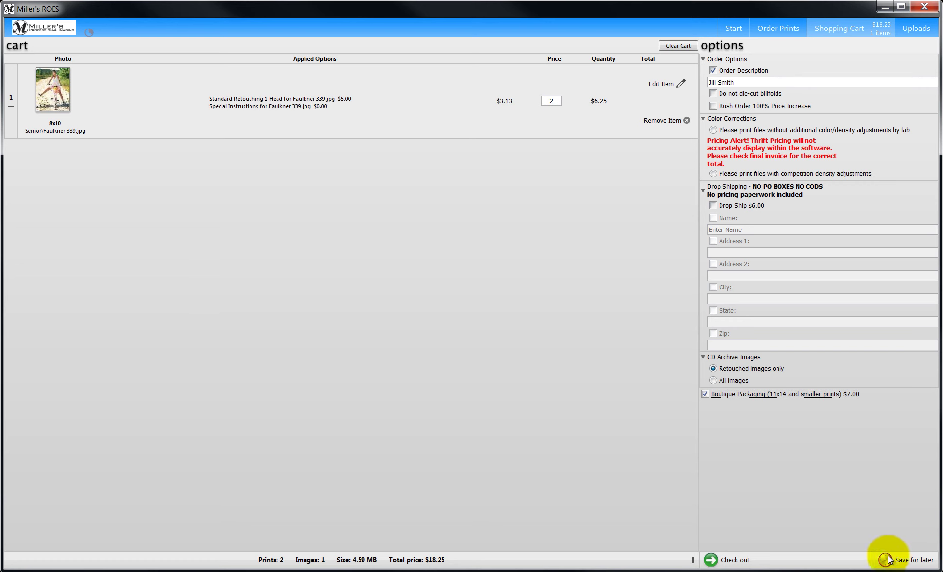
- Start checkout, continue past account info and accept FedEx Overnight shipping
left_click(729, 559)
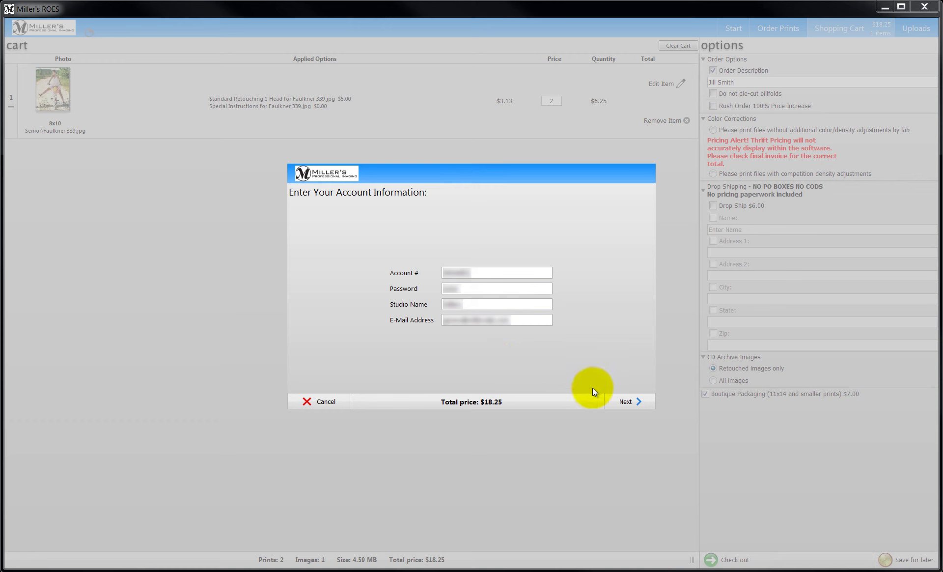
left_click(623, 402)
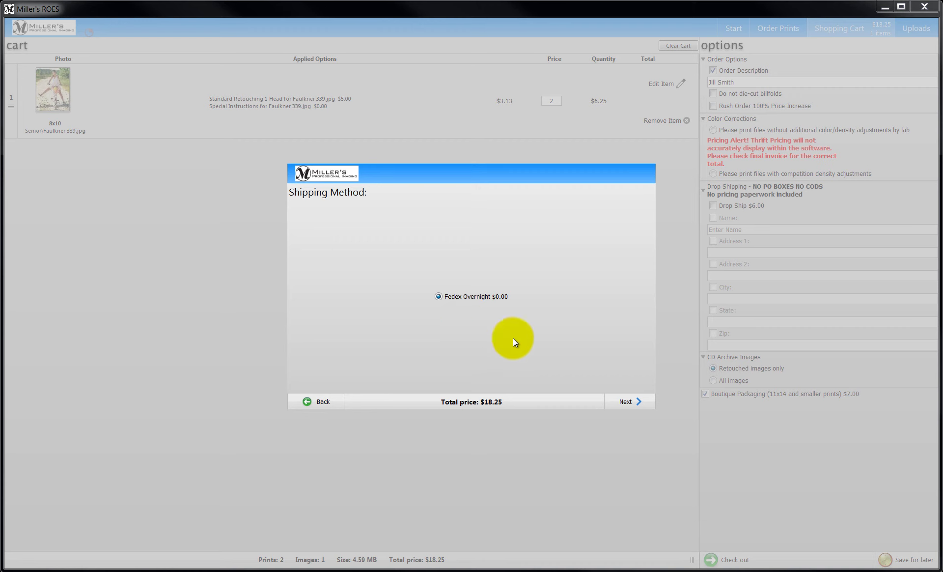
left_click(623, 402)
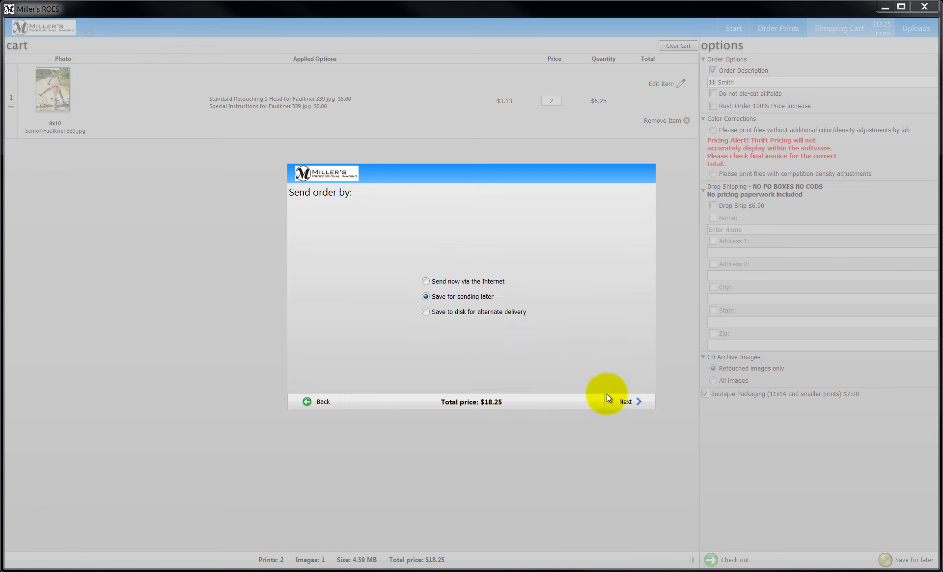
- Set the order delivery method to Send now via the Internet
left_click(426, 311)
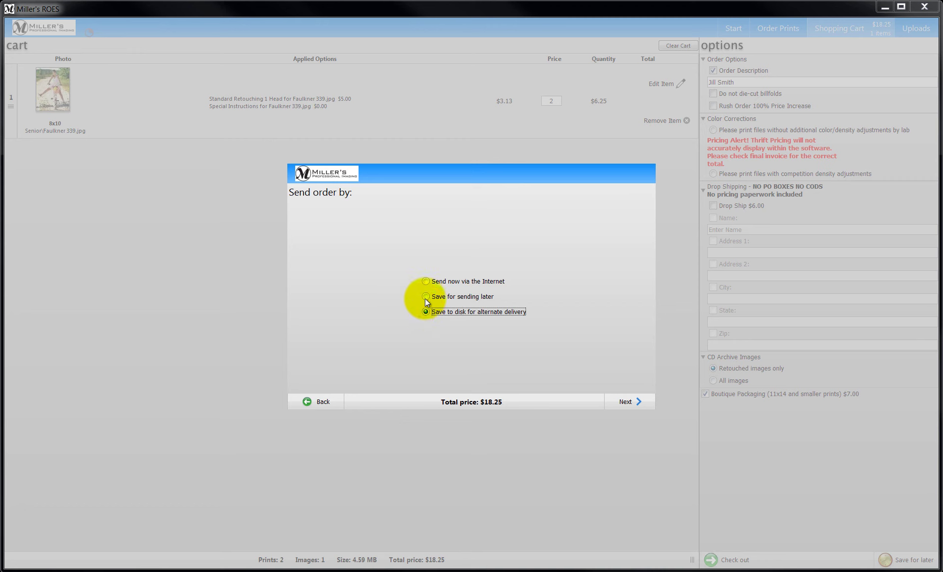
left_click(426, 296)
left_click(426, 282)
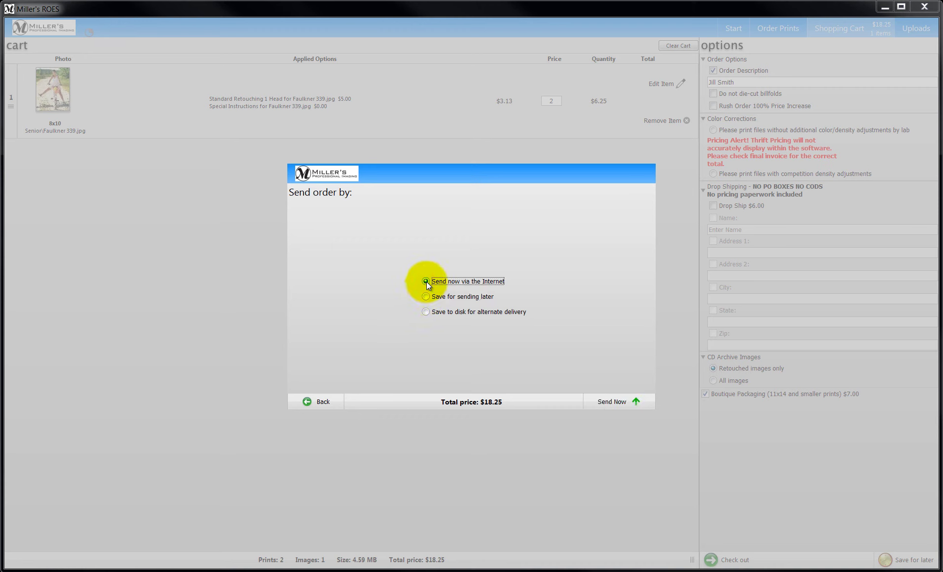